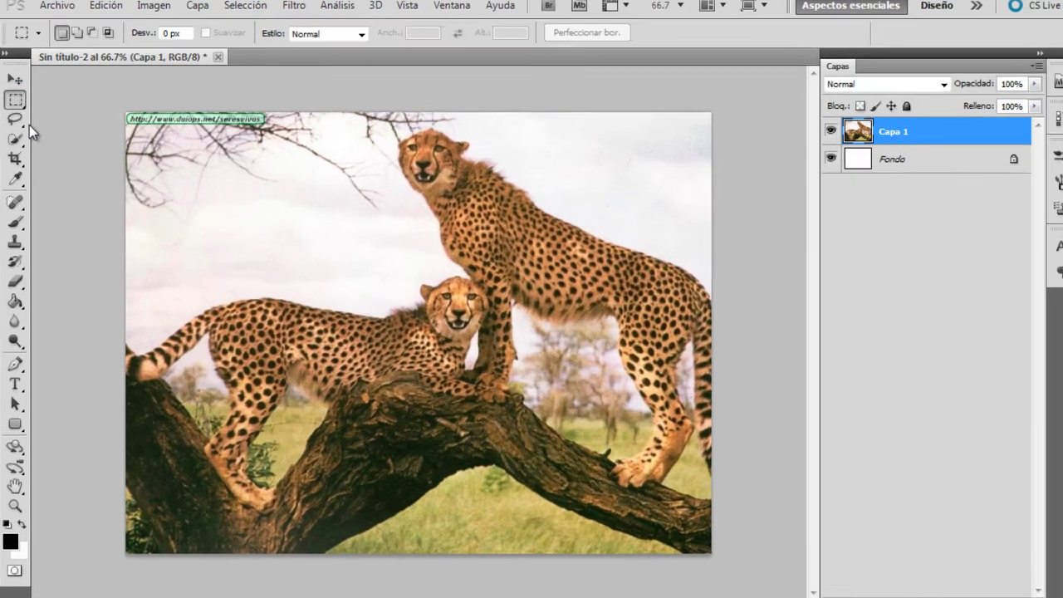
Select the freehand Lasso tool from the toolbox.
click(15, 119)
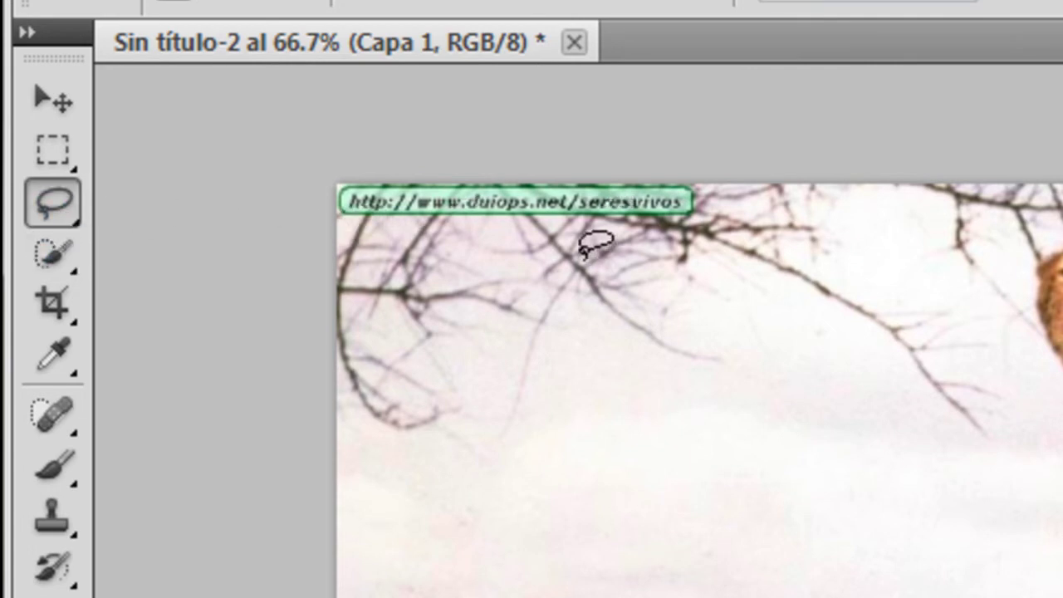
Lasso the web-address watermark, content-aware fill it, then deselect.
mouse_move(335, 226)
mouse_down()
mouse_move(698, 216)
mouse_move(474, 171)
mouse_up()
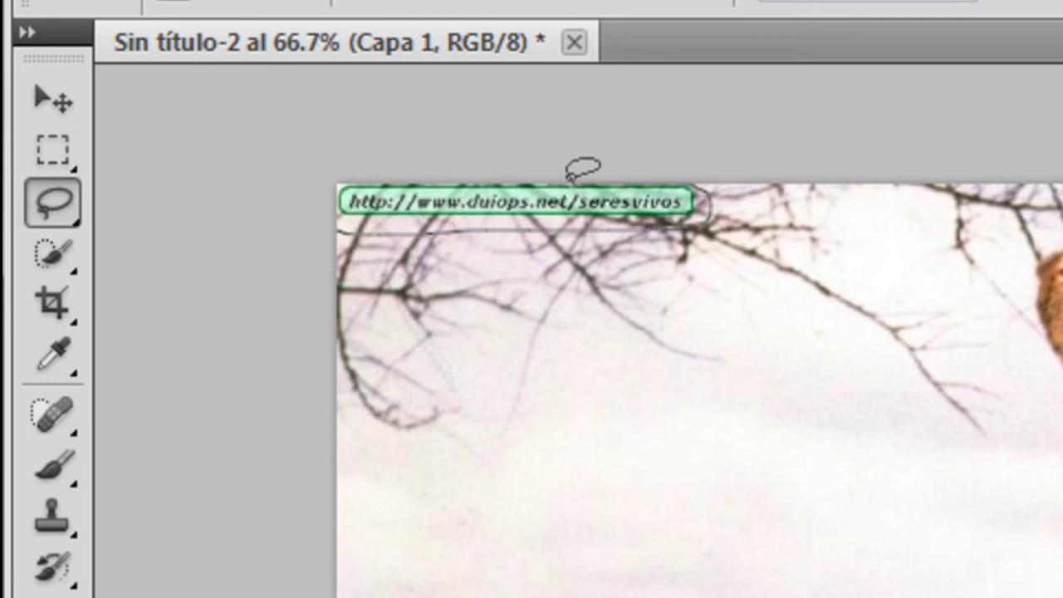
drag(474, 171, 342, 204)
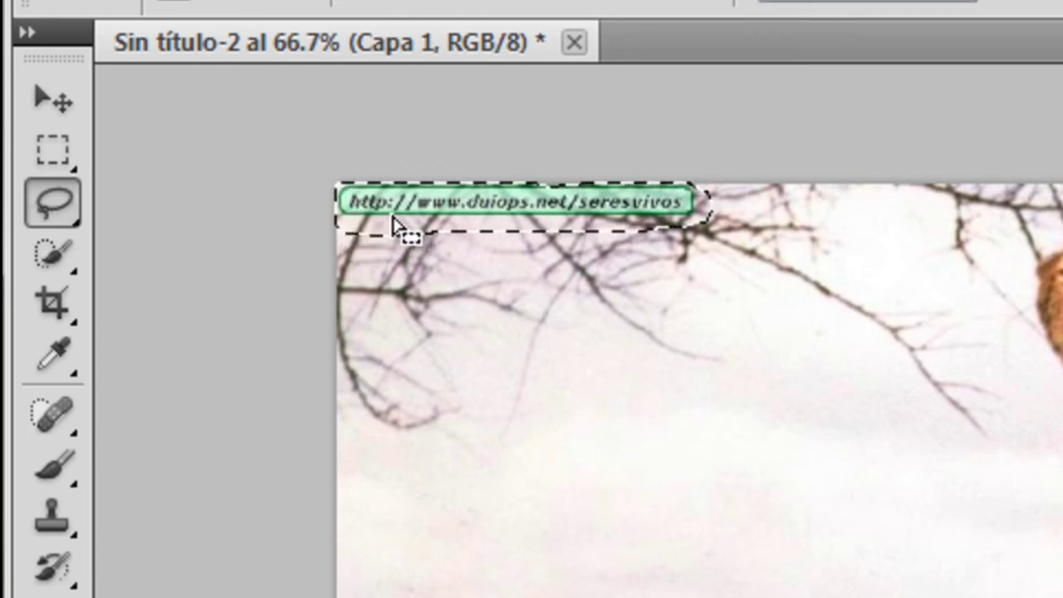
right_click(395, 225)
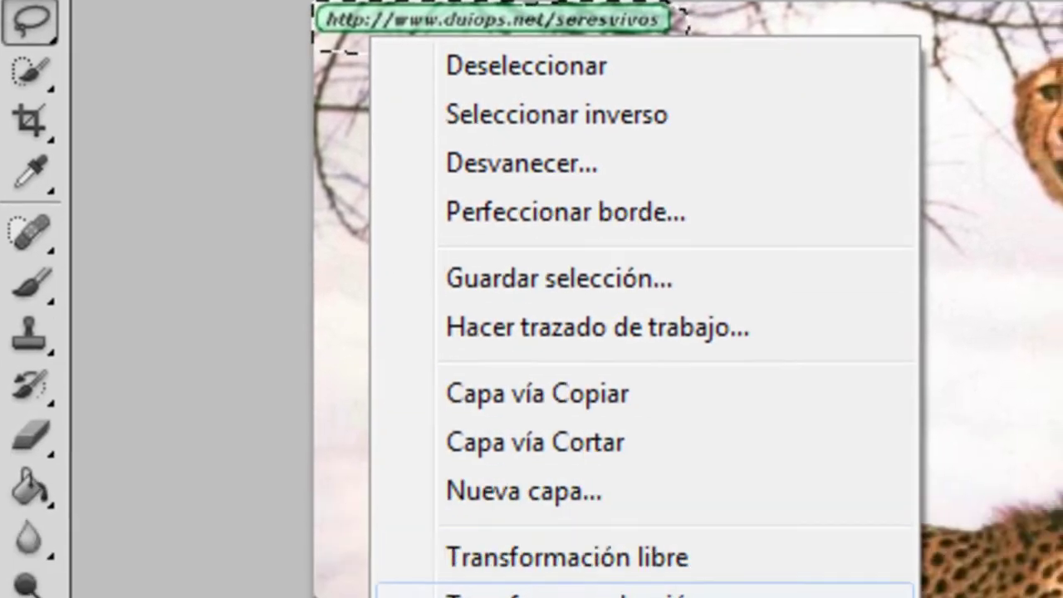
click(512, 446)
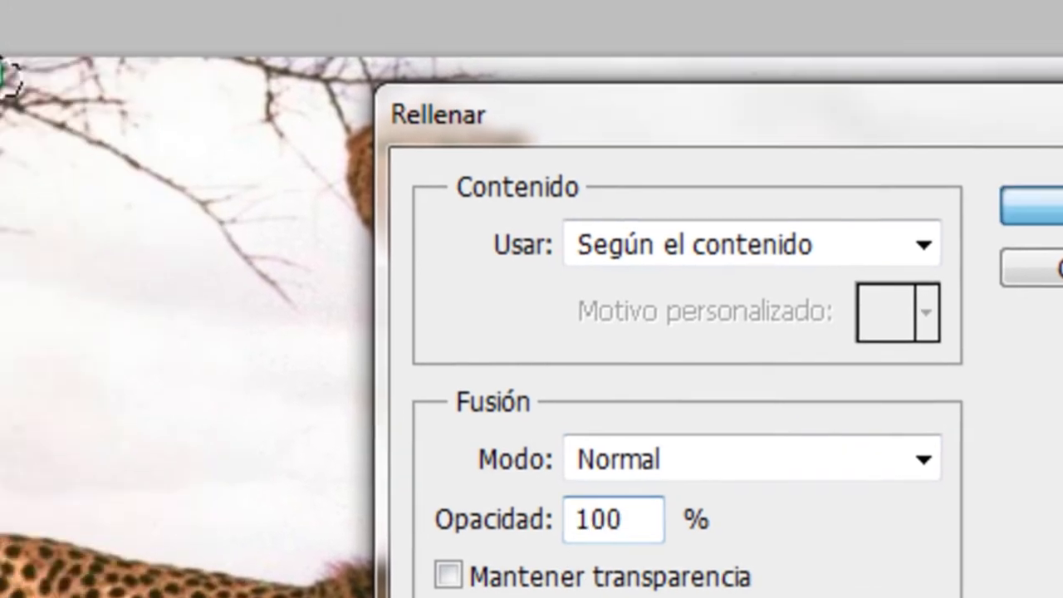
click(845, 179)
click(565, 260)
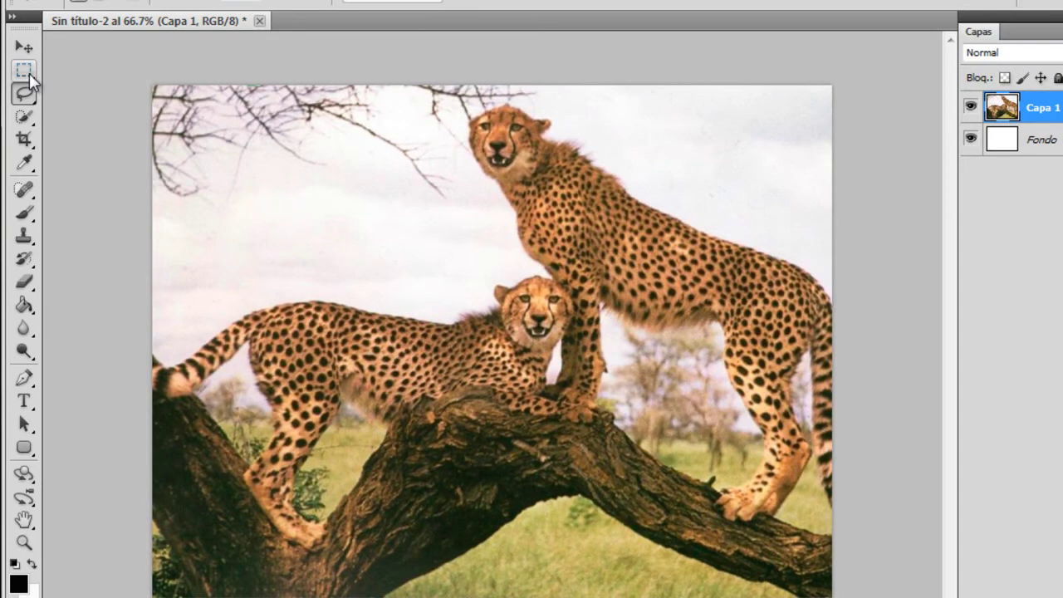
Marquee the lower cheetah, then rotate the selection about -7° and nudge it right.
click(25, 71)
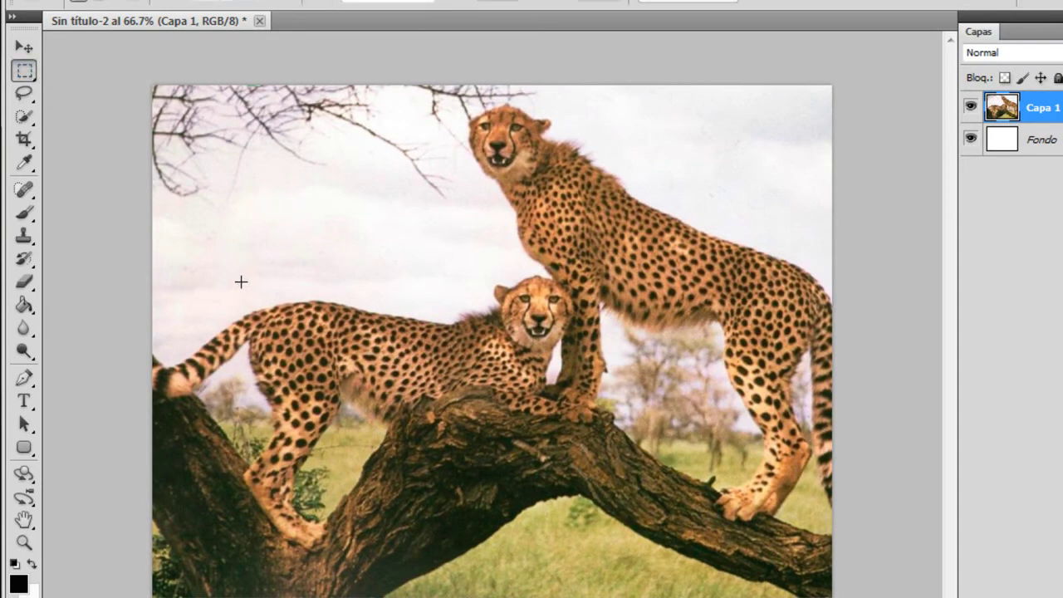
mouse_move(241, 283)
mouse_down()
mouse_move(540, 326)
mouse_move(563, 445)
mouse_up()
click(335, 260)
drag(563, 445, 563, 457)
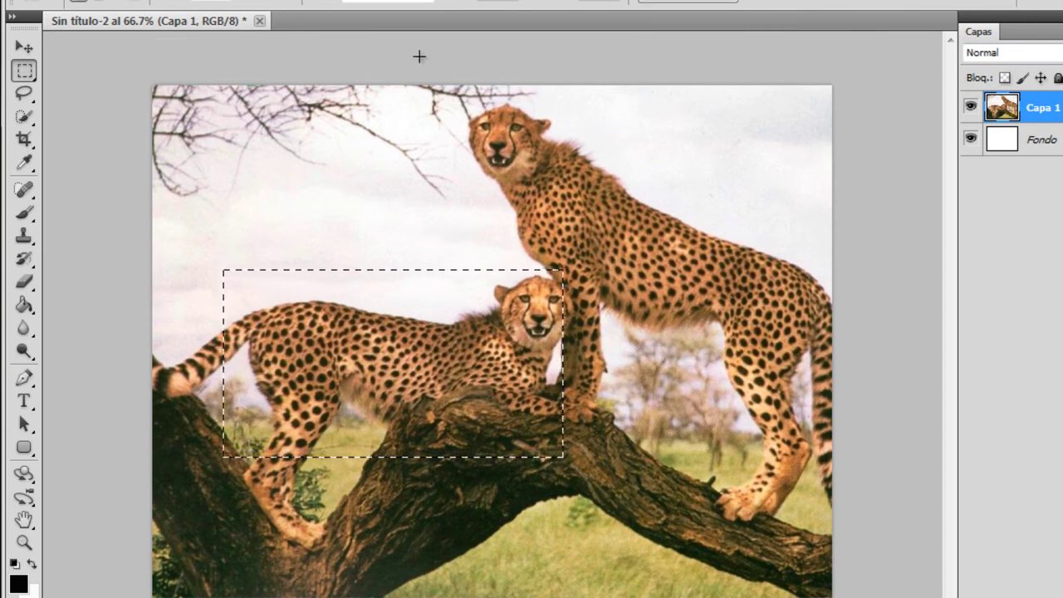
click(292, 5)
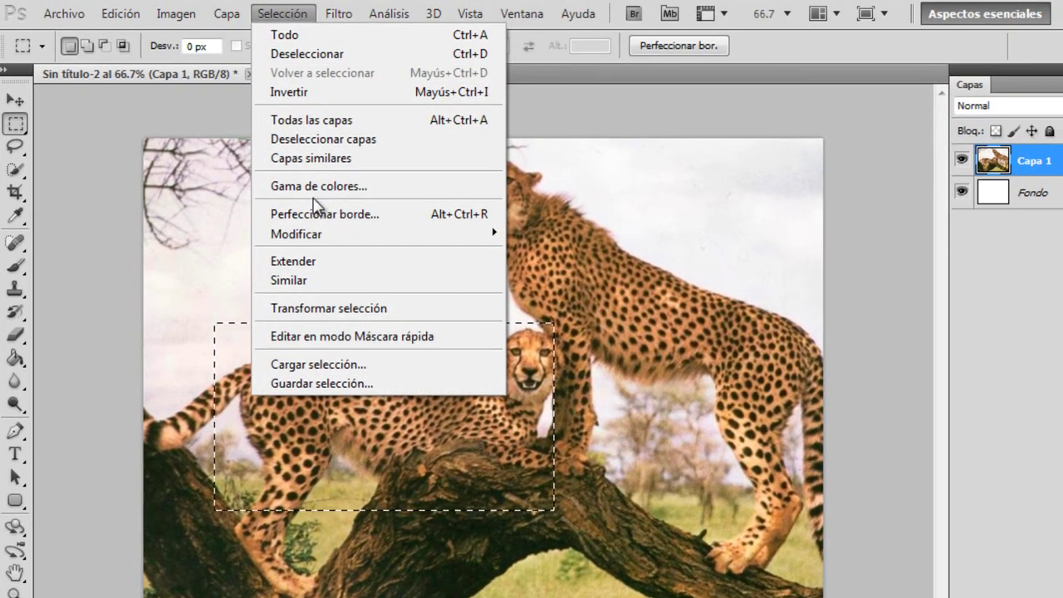
click(332, 312)
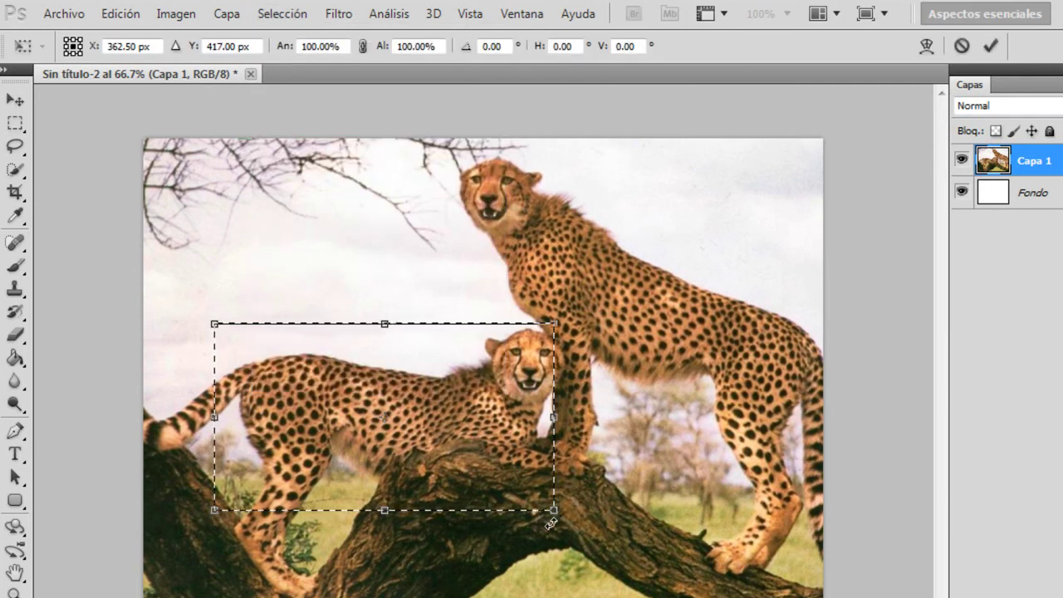
drag(550, 524, 576, 500)
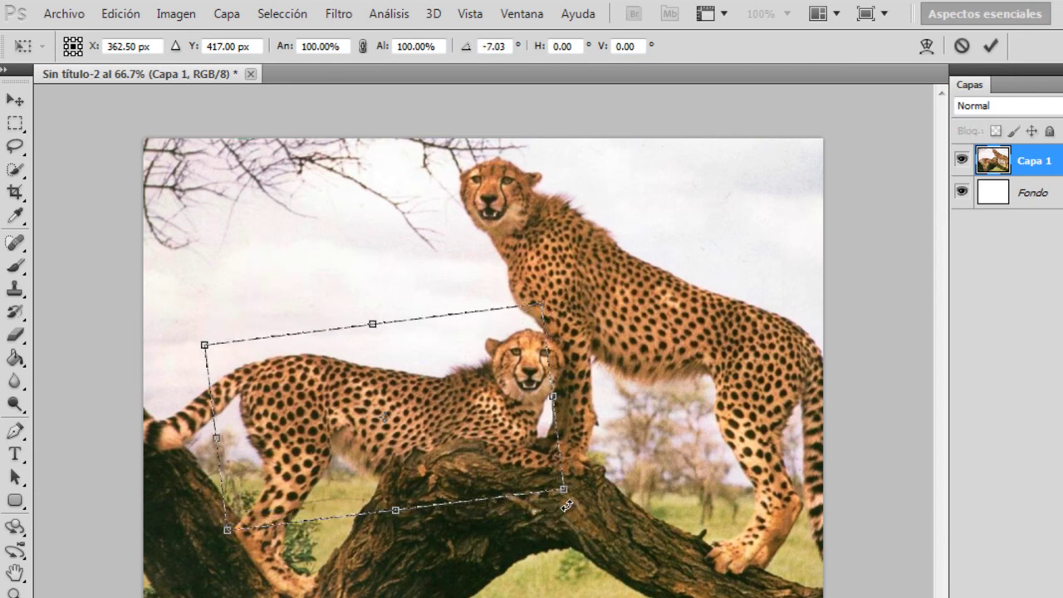
drag(514, 451, 528, 458)
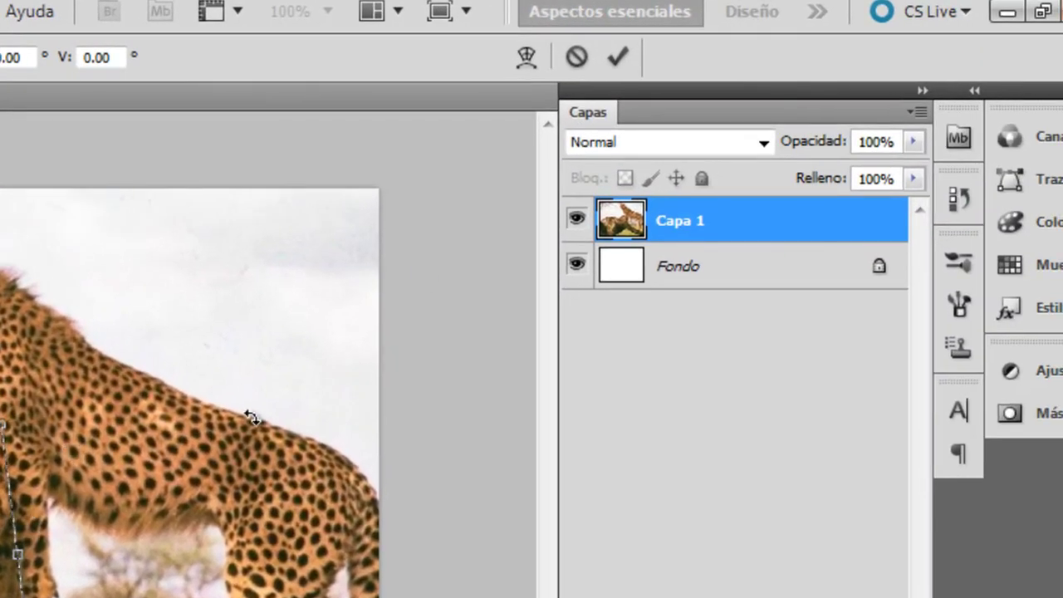
Commit the tilted selection, copy it to Capa 2 with Ctrl+J, and hide Capa 1.
click(614, 58)
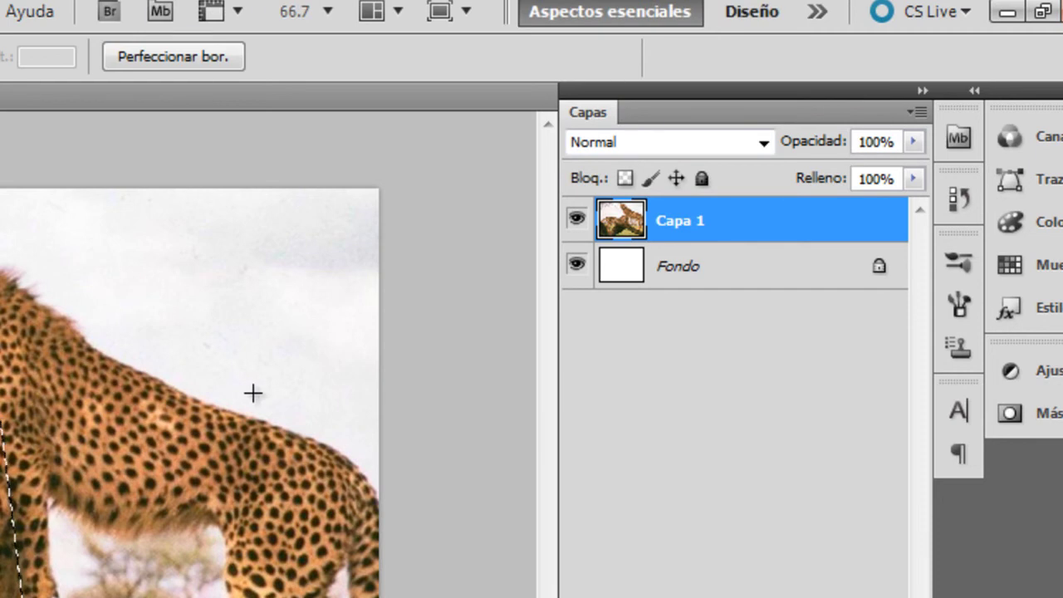
key(ctrl+j)
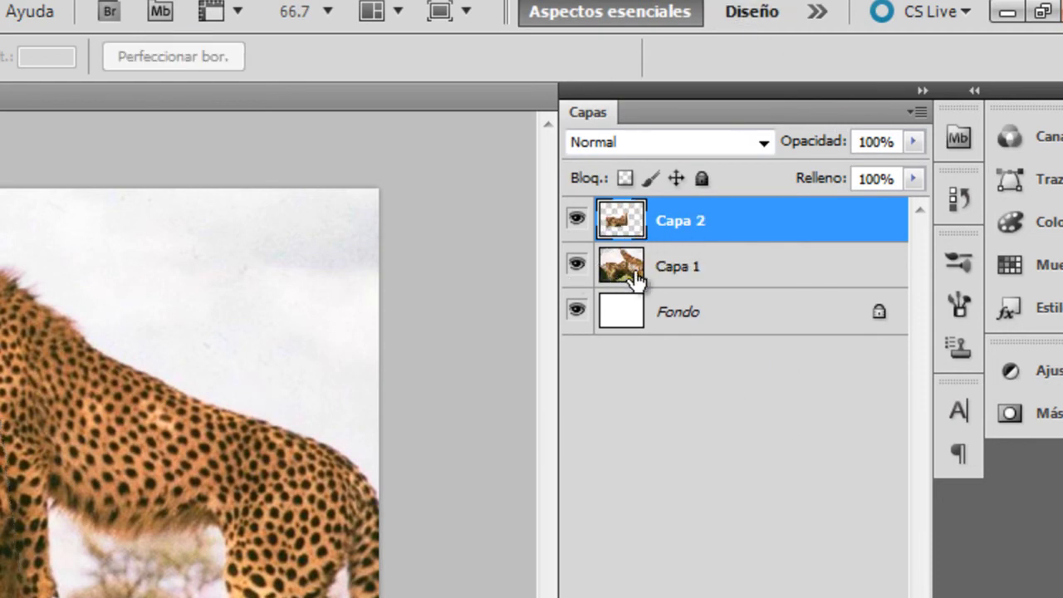
click(635, 277)
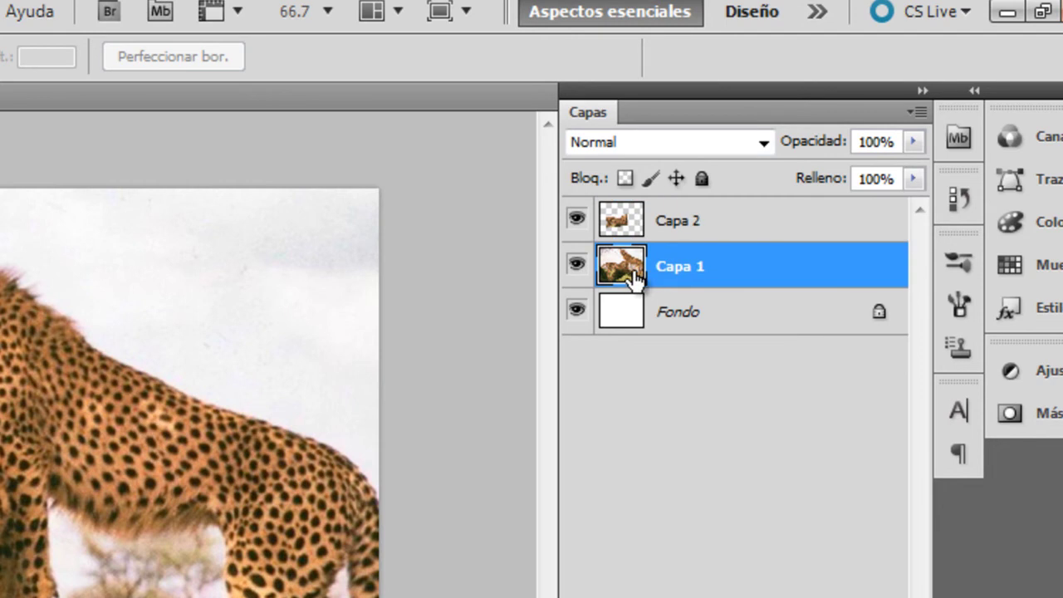
click(577, 265)
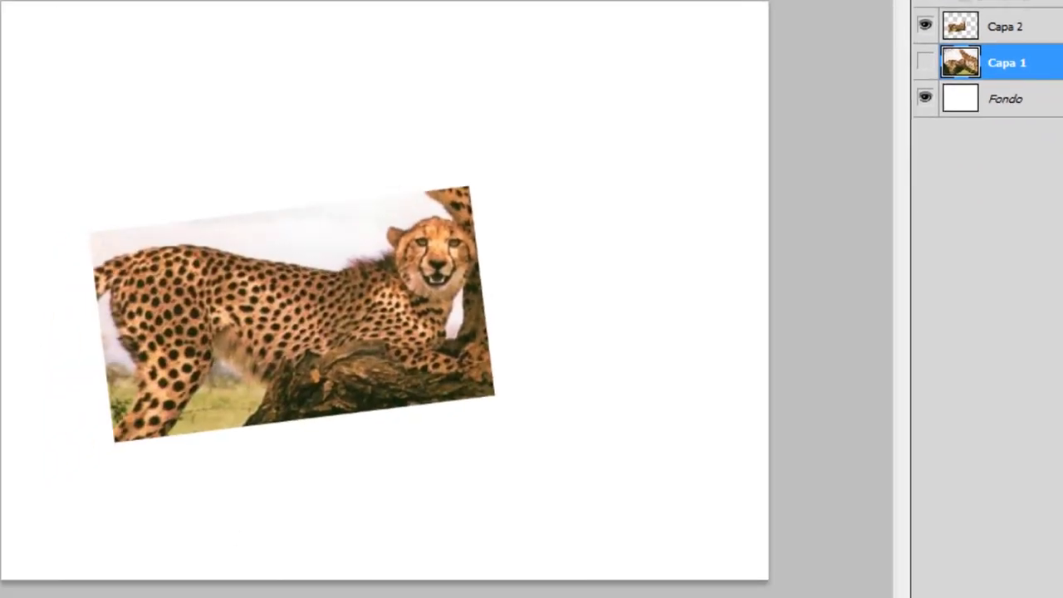
click(1014, 31)
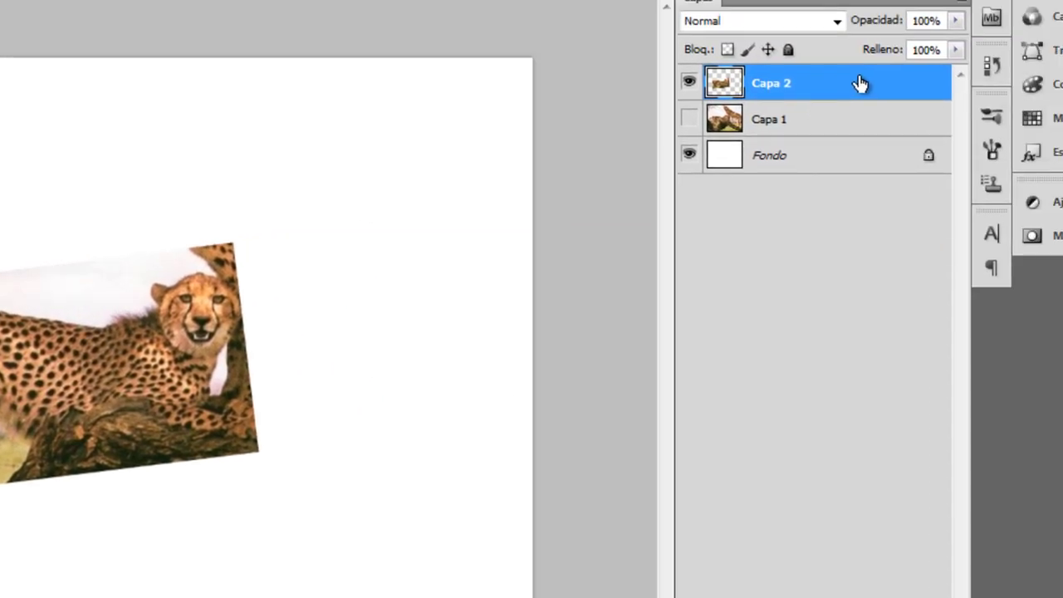
Give Capa 2 a 10 px near-white Stroke positioned Inside.
double_click(860, 83)
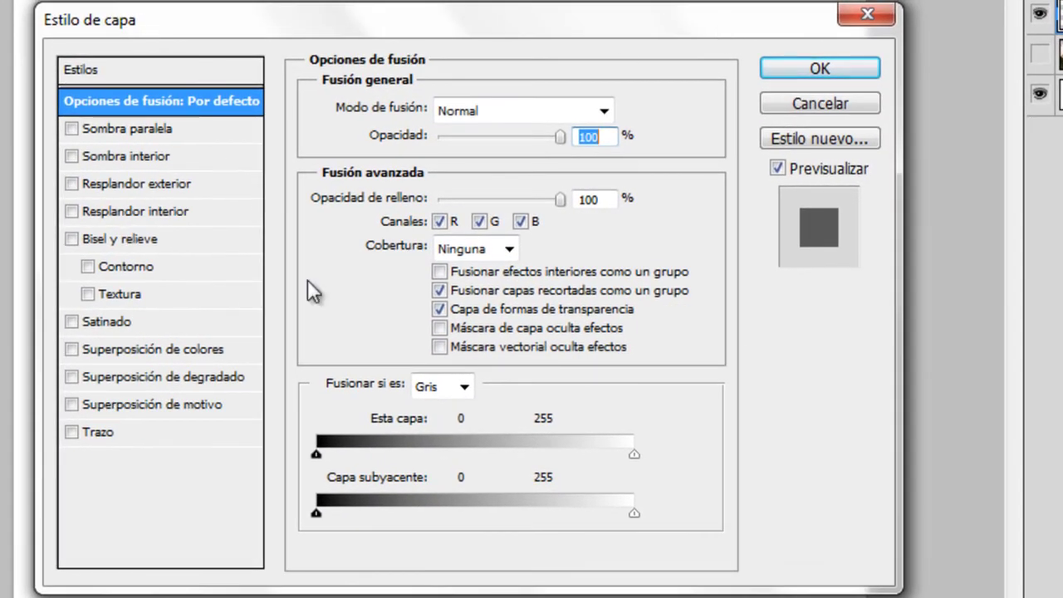
click(99, 431)
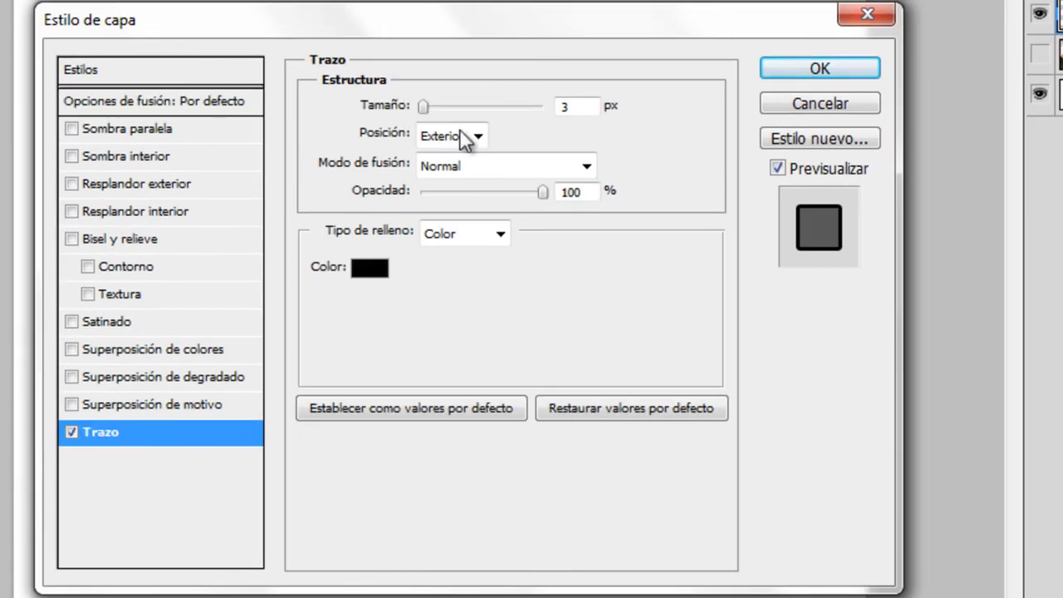
mouse_move(530, 29)
mouse_down()
mouse_move(704, 133)
mouse_move(715, 119)
mouse_up()
drag(612, 200, 622, 199)
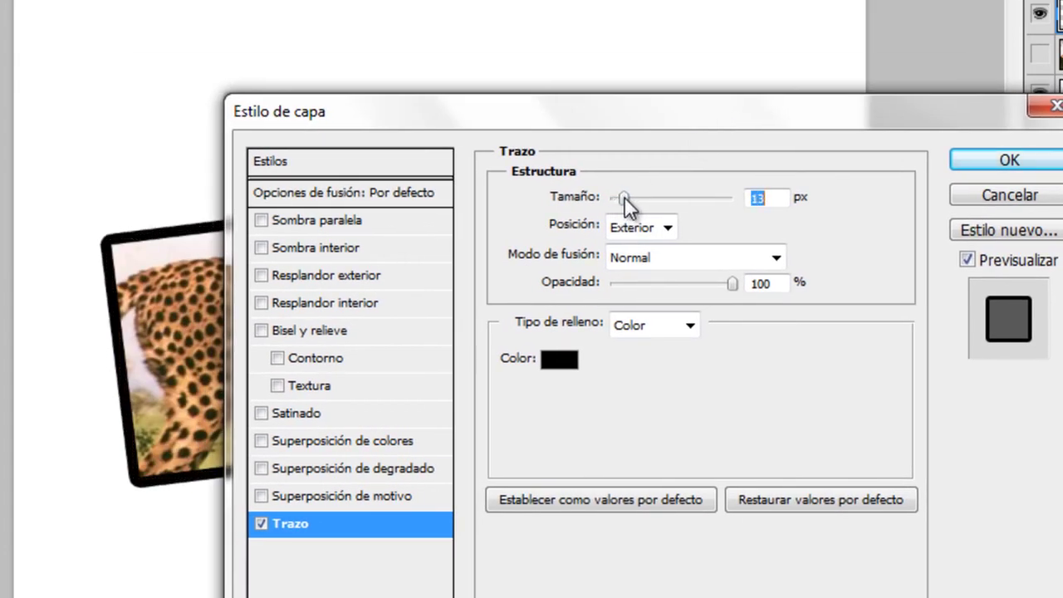
click(668, 225)
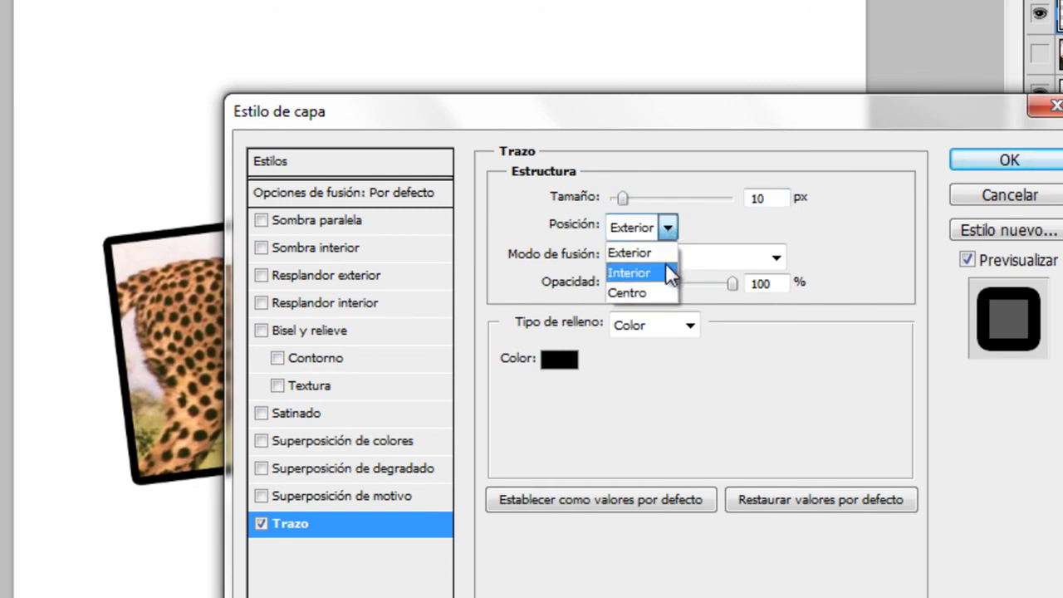
click(666, 264)
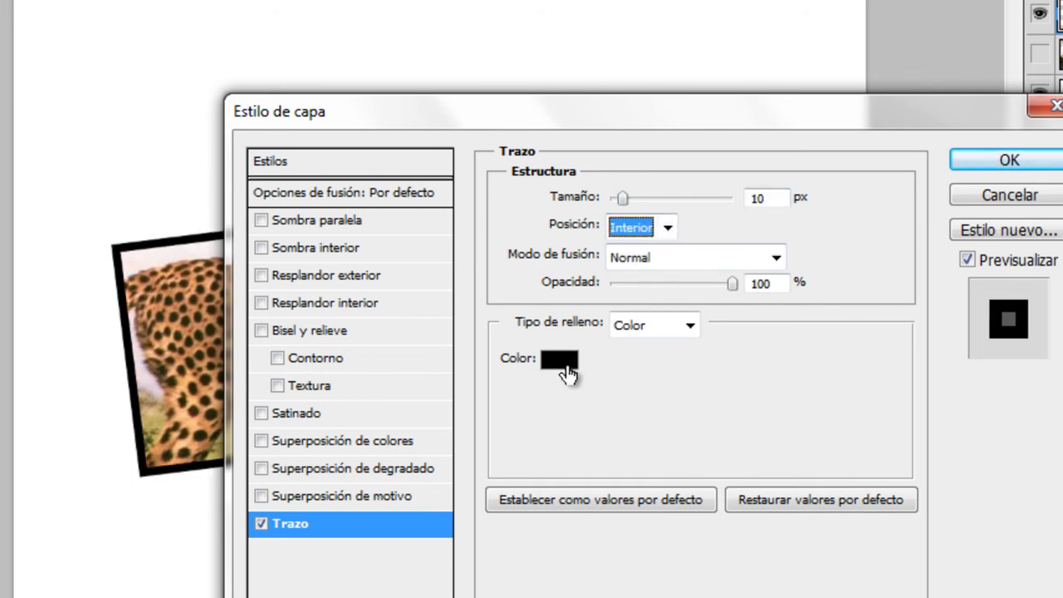
click(566, 363)
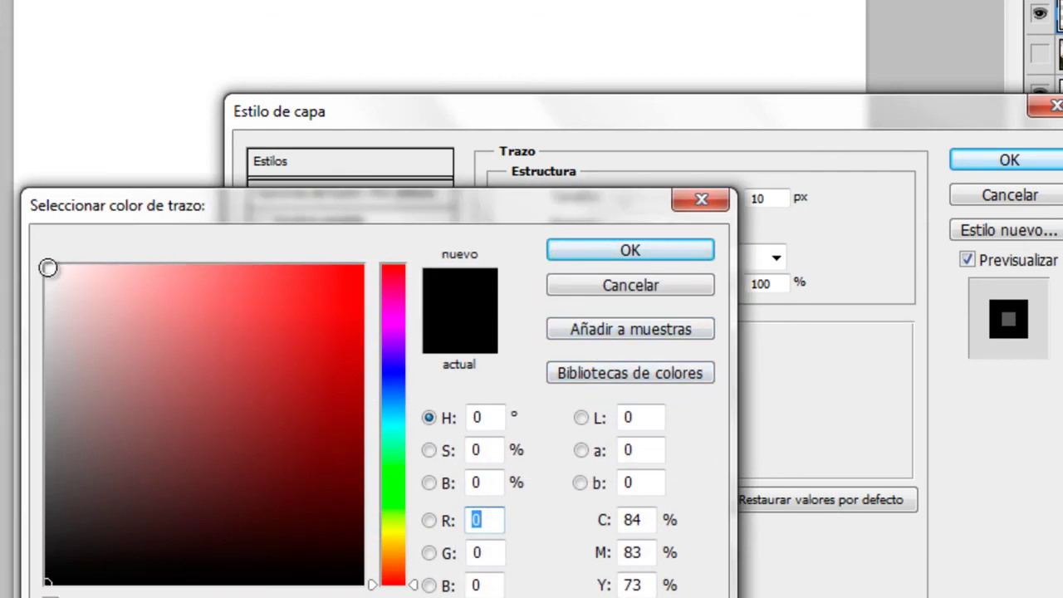
click(47, 268)
click(581, 250)
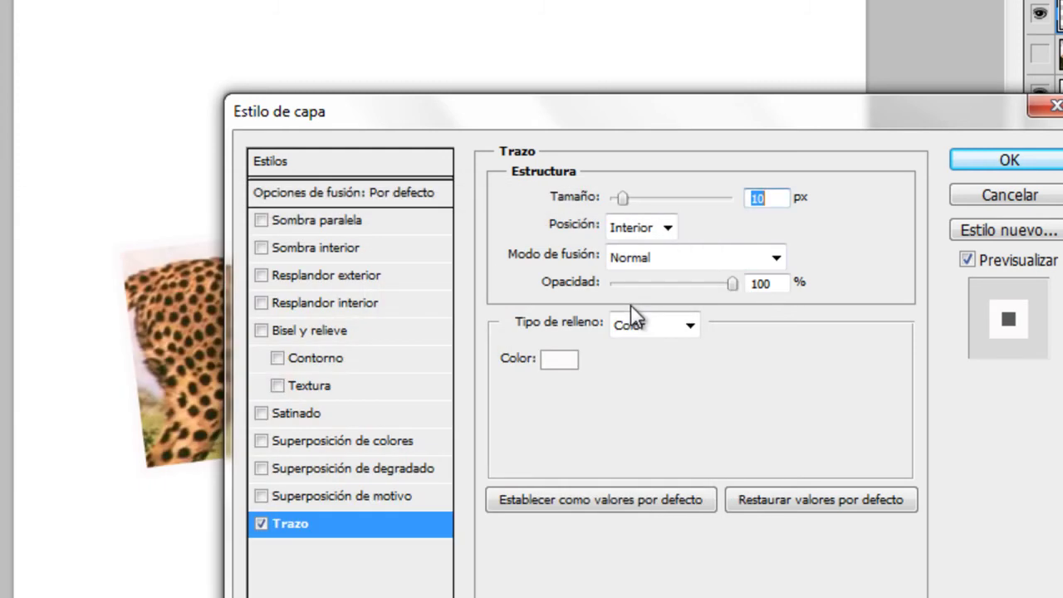
Add a Drop Shadow with angle 30° and distance 14 px, and confirm the style.
click(325, 219)
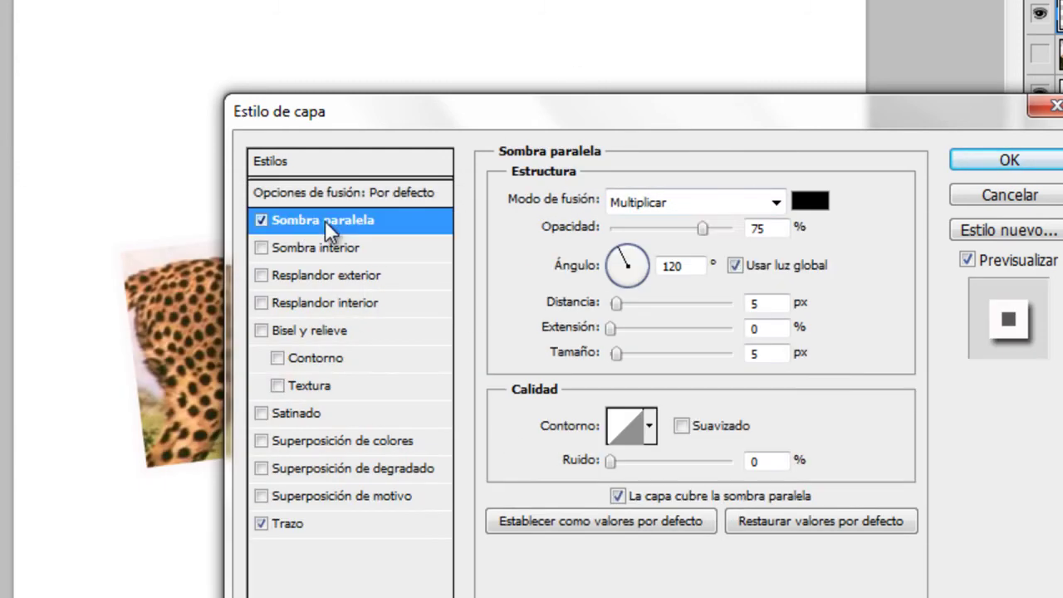
click(640, 257)
drag(642, 253, 645, 255)
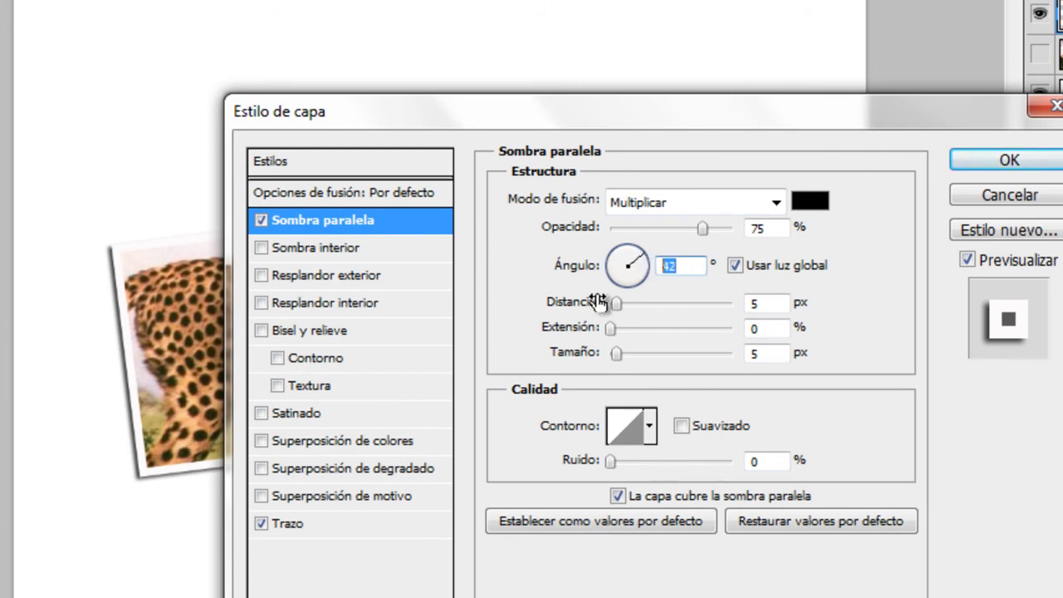
text(30)
drag(618, 311, 613, 305)
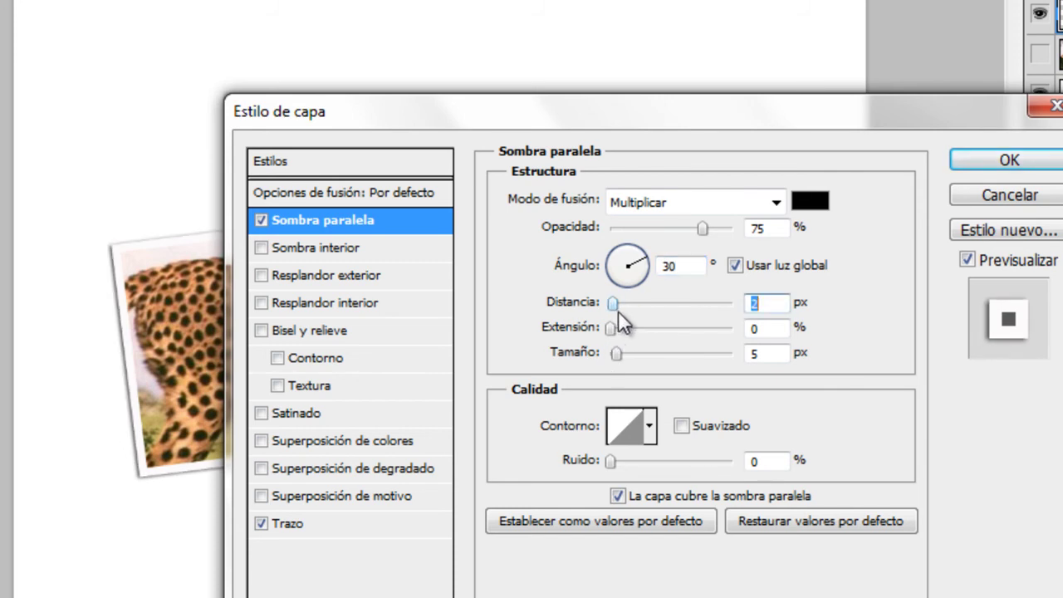
drag(613, 306, 628, 306)
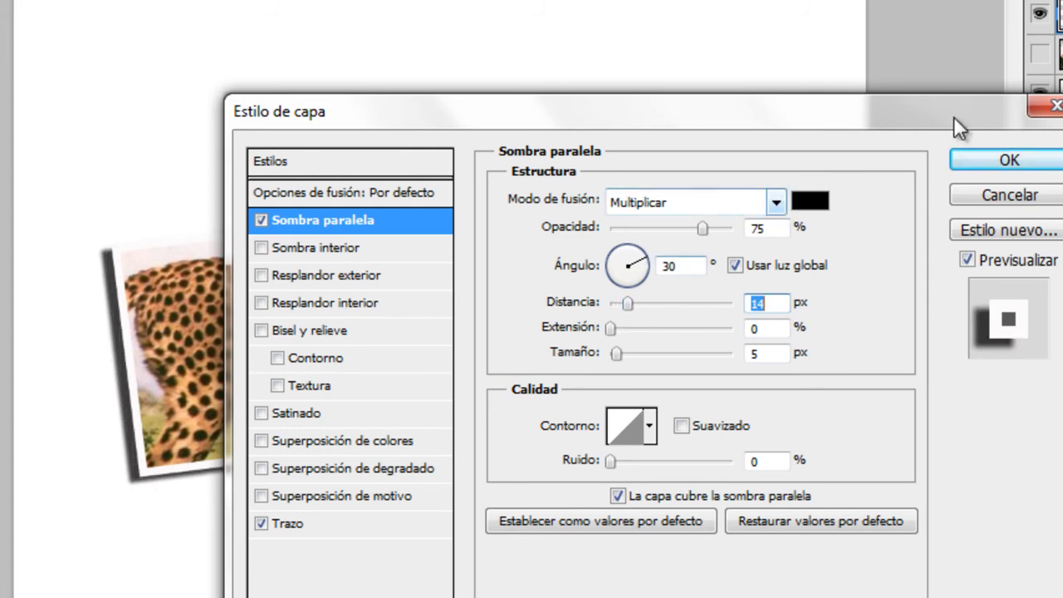
click(1012, 154)
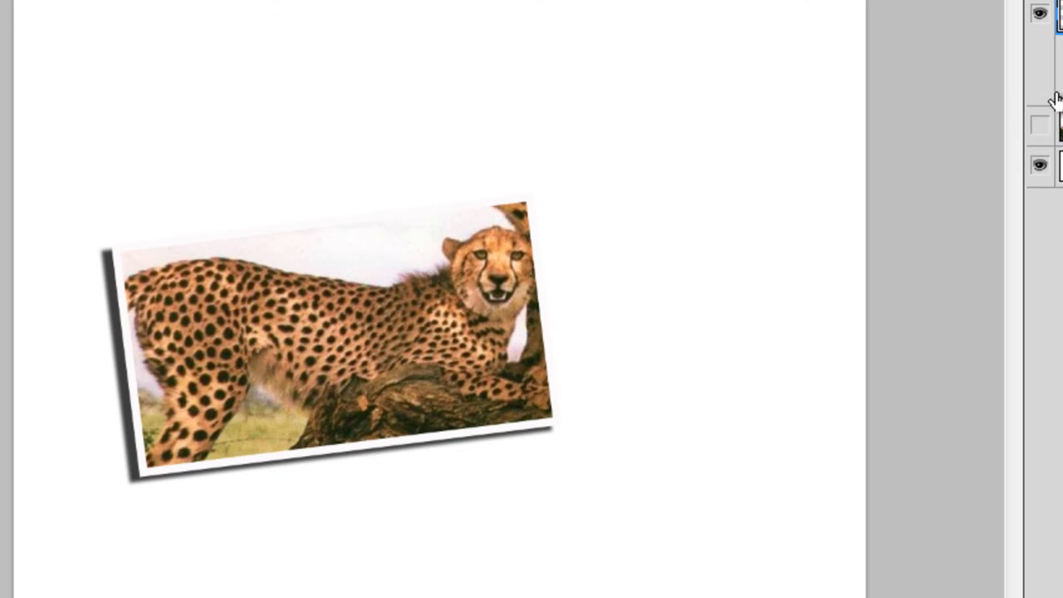
Unhide Capa 1, merge it with the snapshot (Ctrl+E), and marquee the standing cheetah's head.
click(1039, 124)
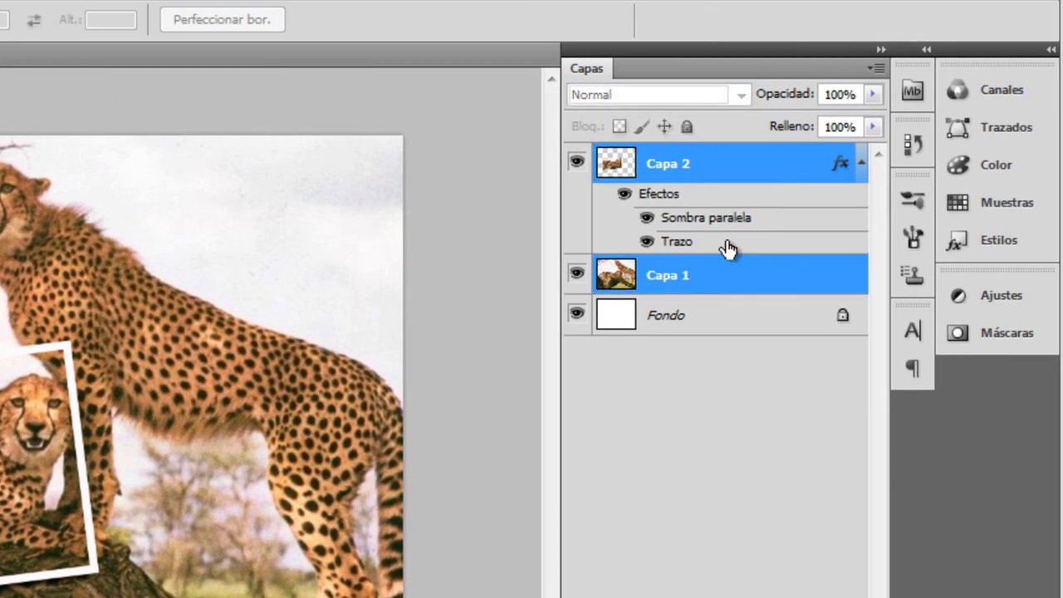
right_click(729, 279)
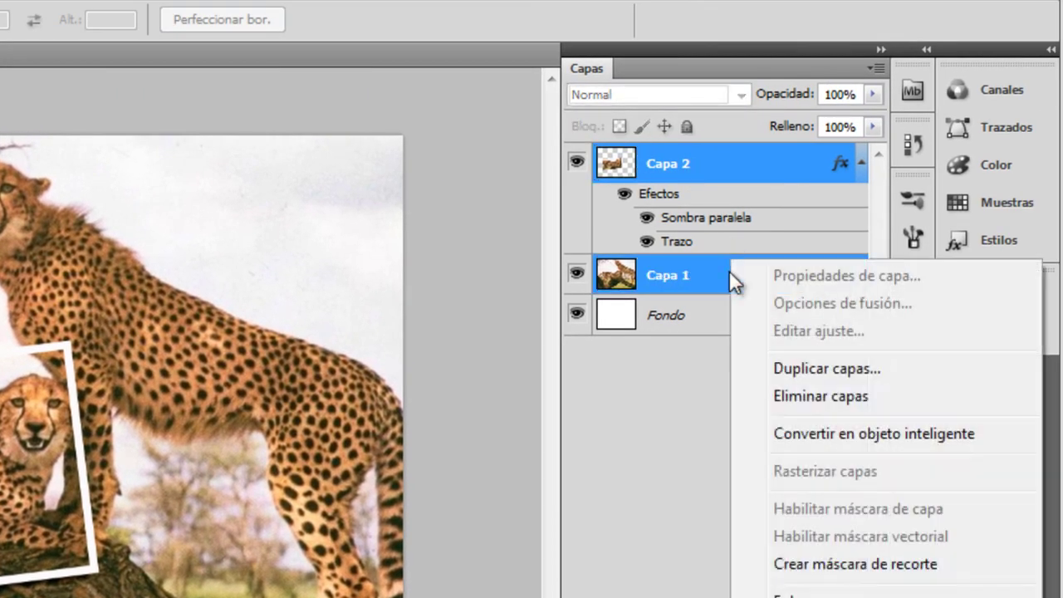
key(ctrl+e)
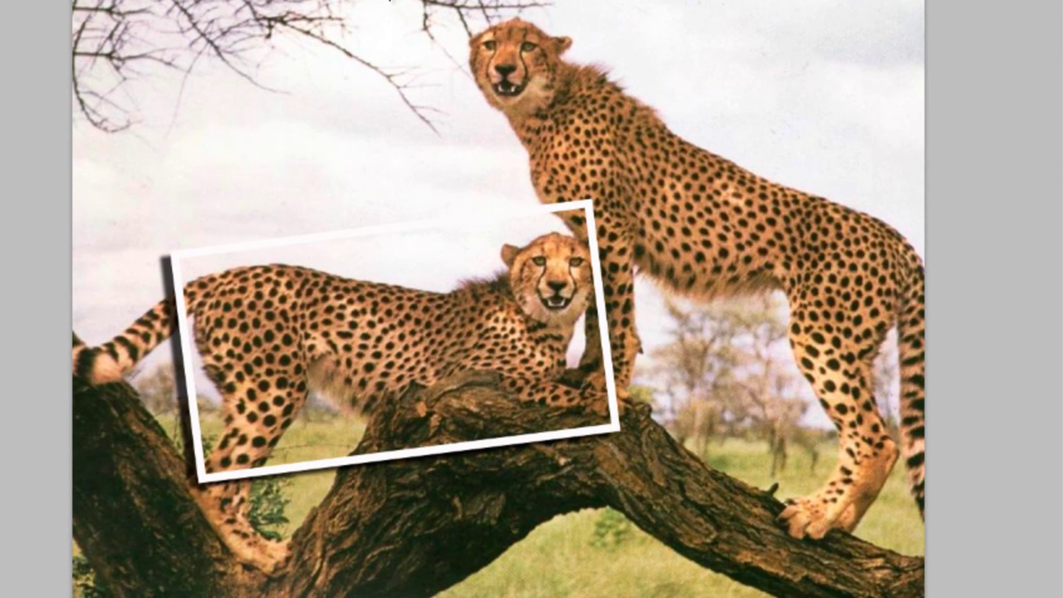
drag(390, 1, 756, 190)
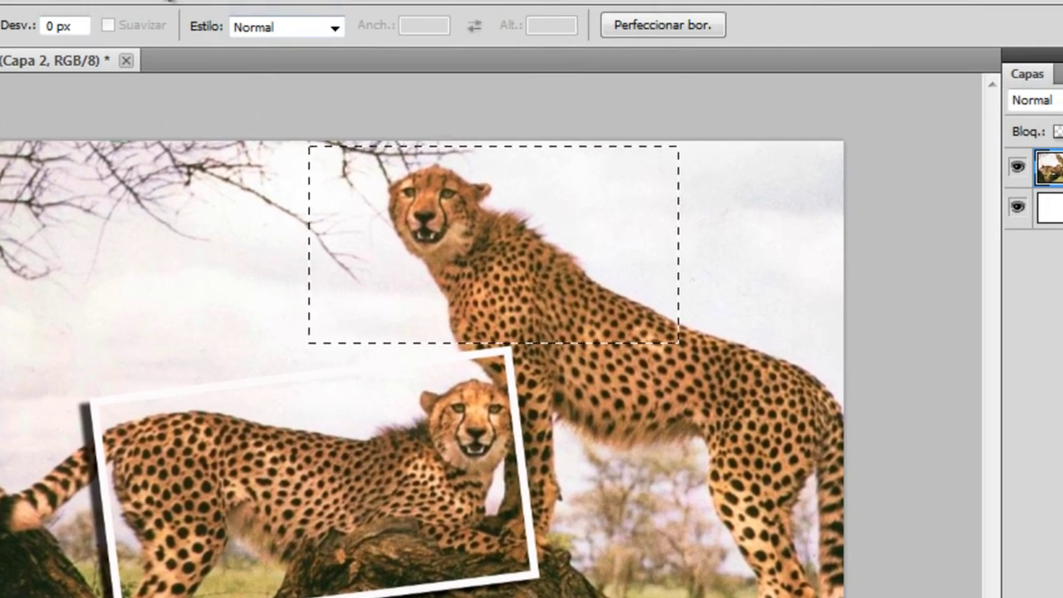
Rotate the head selection about 11°, copy it to Capa 3, and hide Capa 2.
click(128, 20)
click(238, 385)
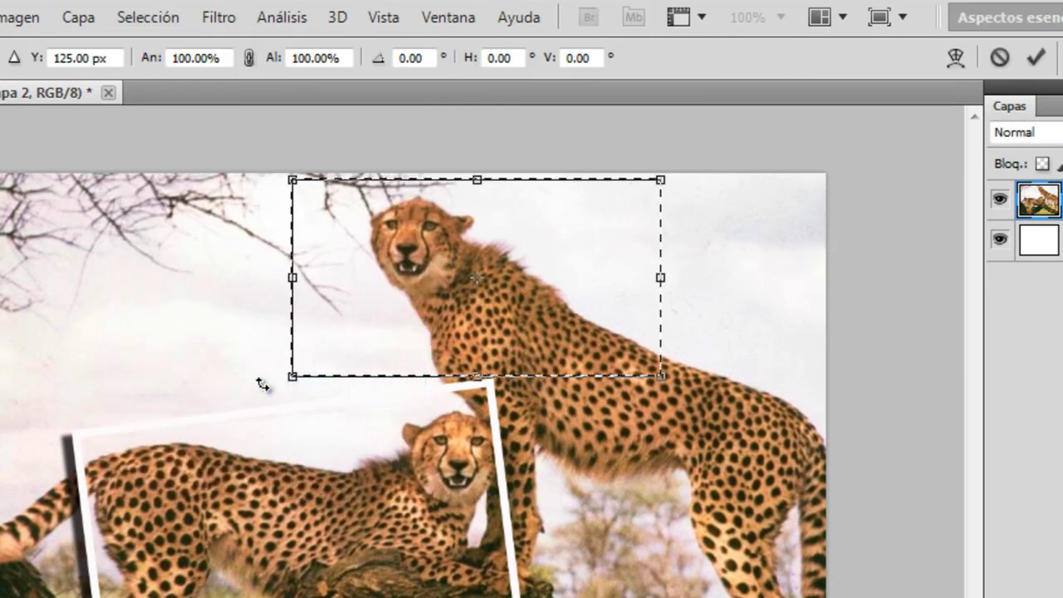
drag(712, 373, 665, 403)
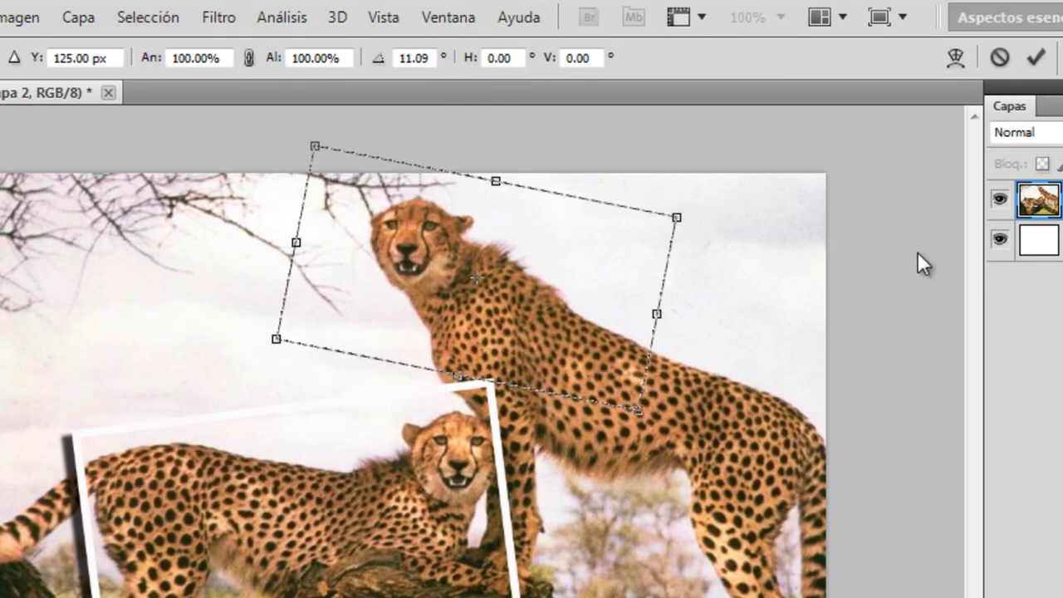
click(1034, 58)
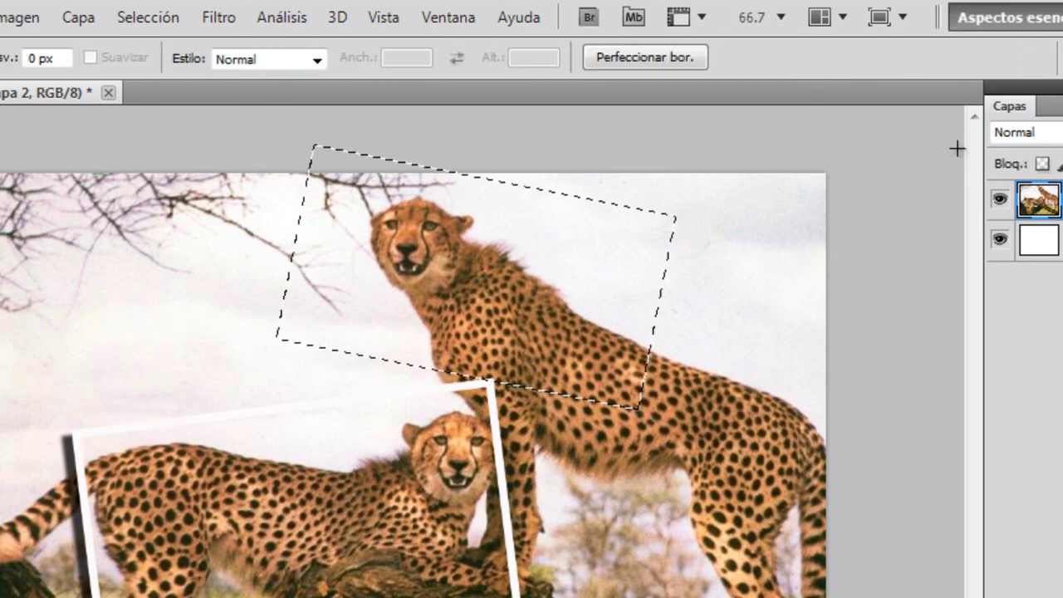
key(ctrl+j)
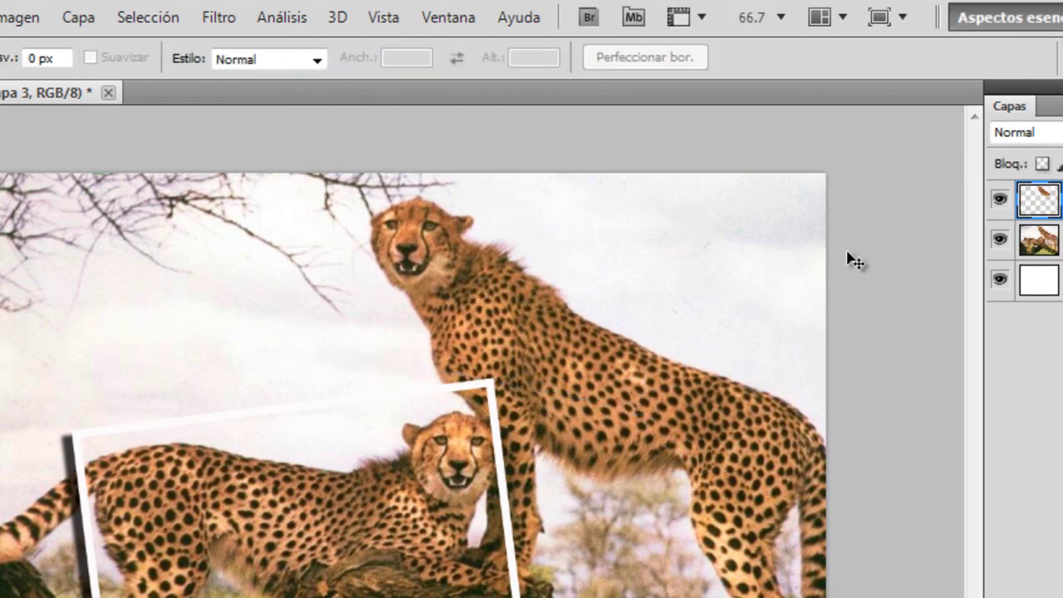
click(1000, 246)
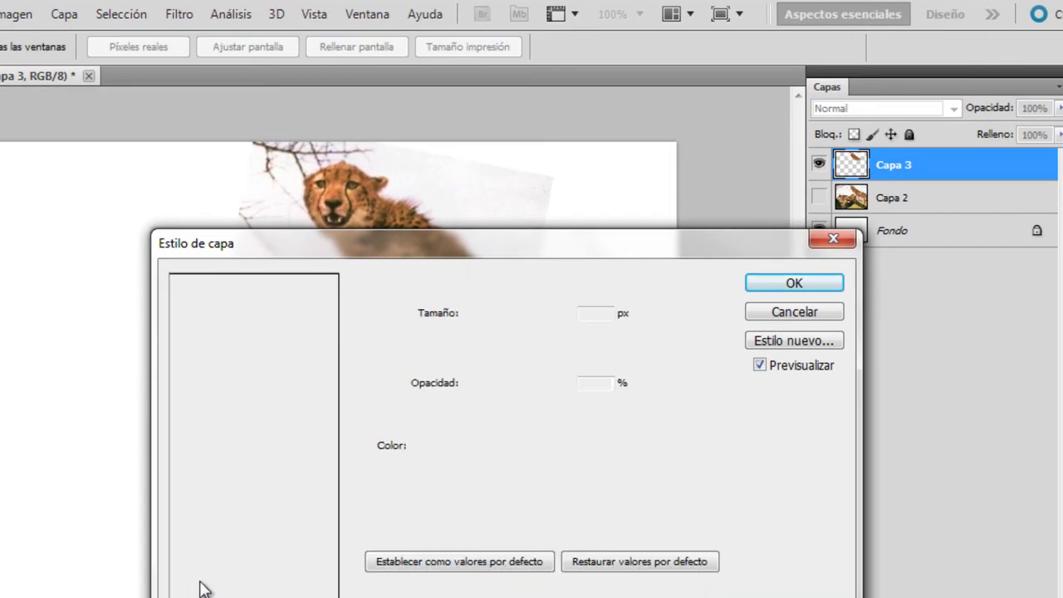
Give Capa 3 a 10 px white Stroke positioned Inside.
drag(470, 315, 476, 315)
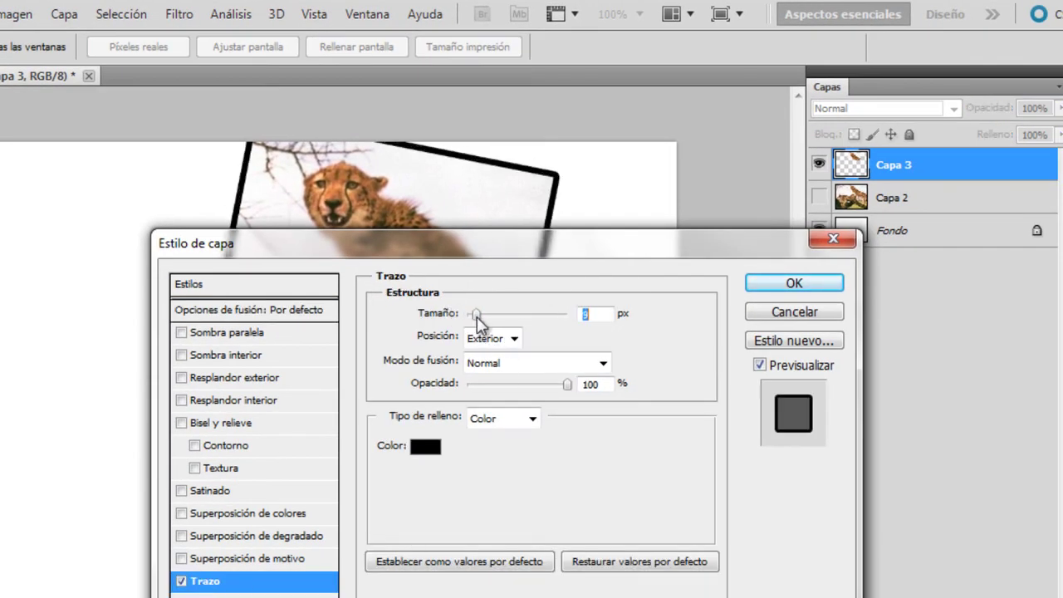
drag(477, 317, 477, 318)
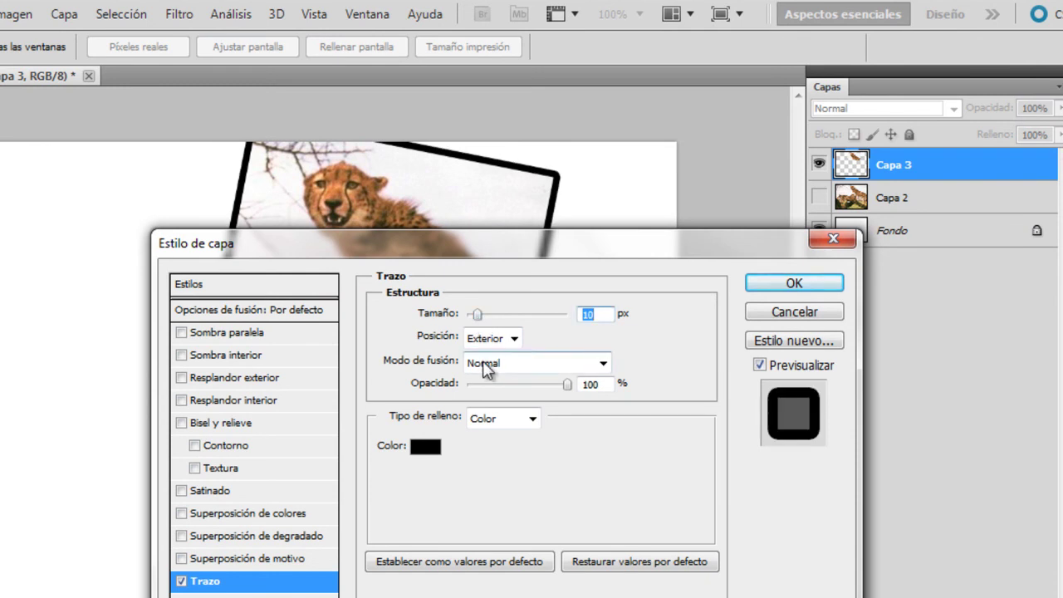
click(515, 339)
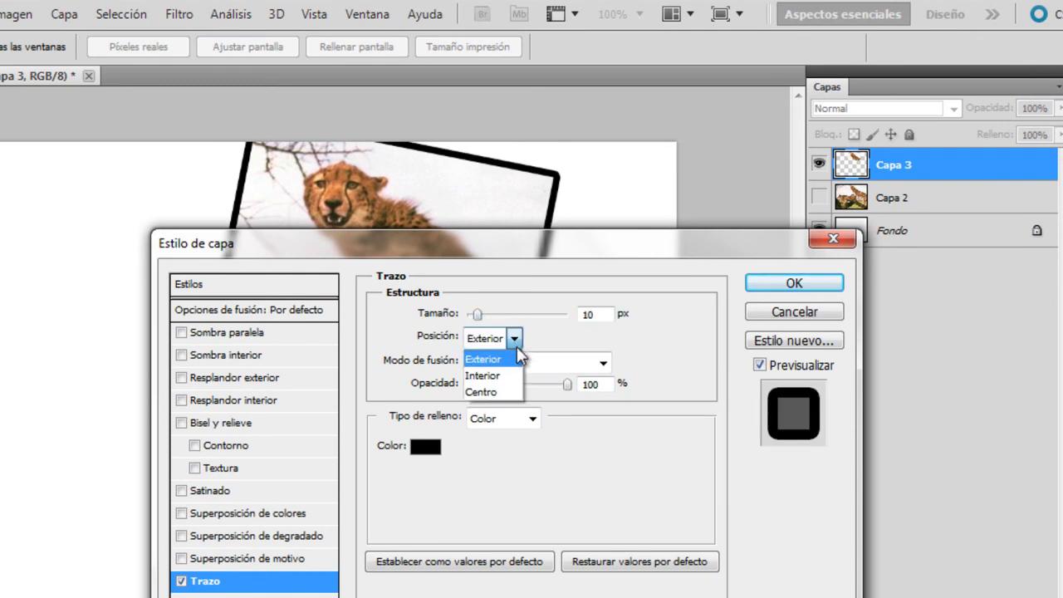
click(498, 373)
click(424, 446)
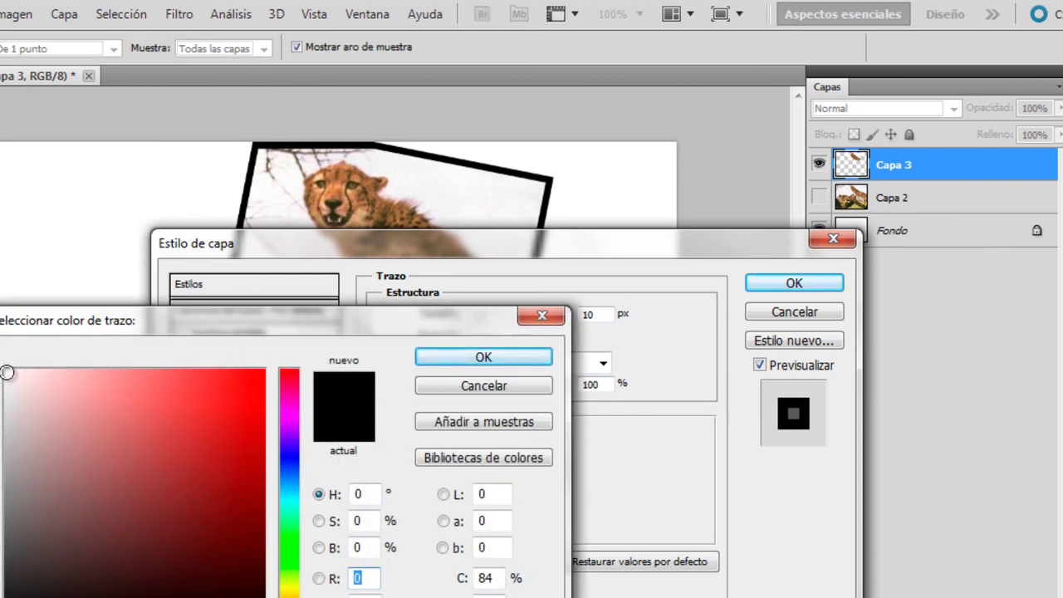
click(7, 372)
click(439, 359)
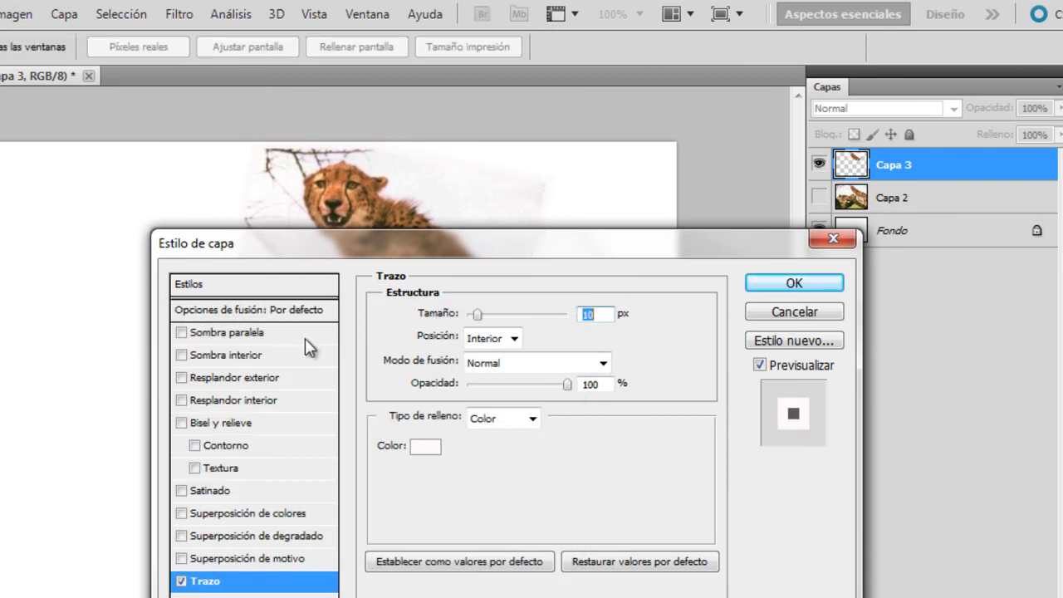
Add a 14 px distance Drop Shadow to Capa 3 and apply the style.
click(247, 331)
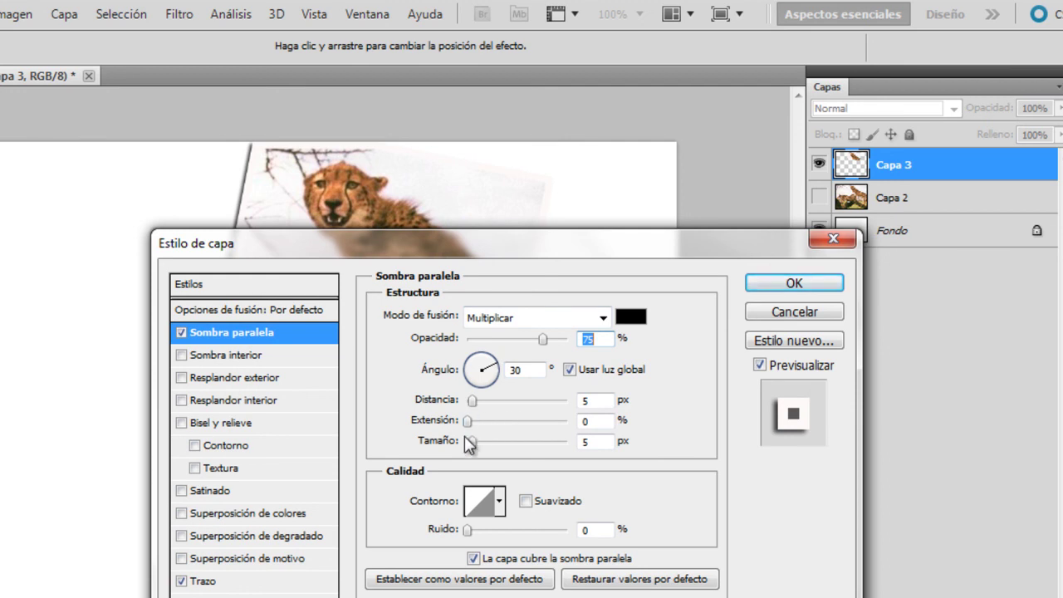
drag(471, 399, 483, 401)
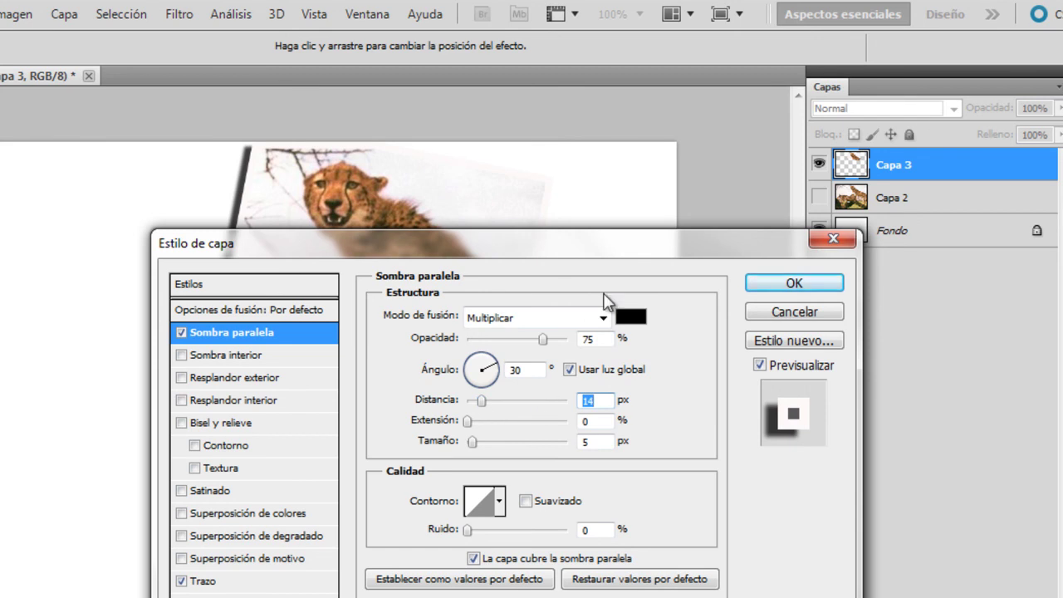
click(787, 284)
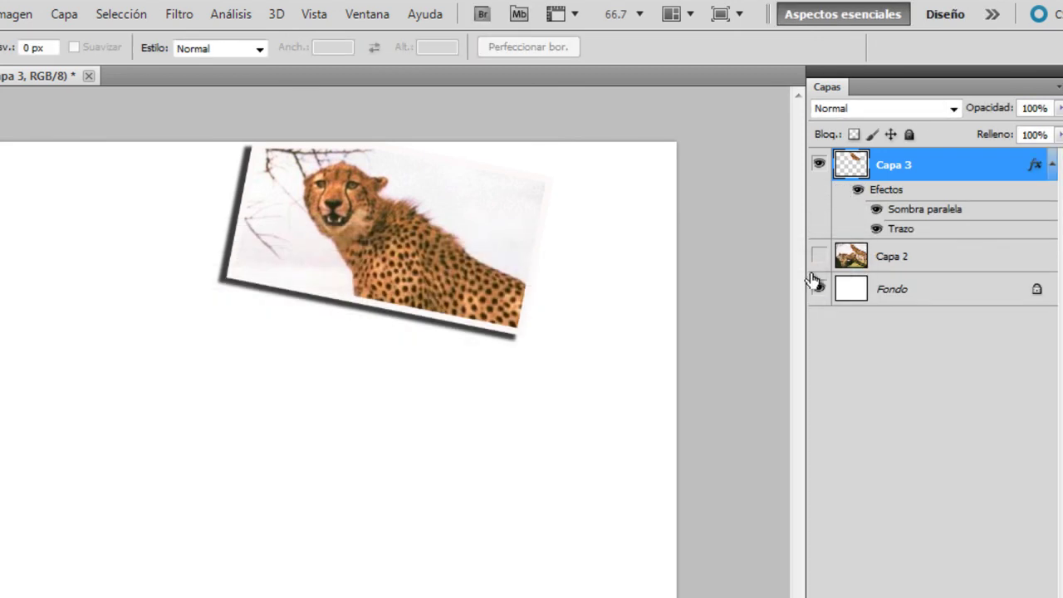
Turn on Capa 2's eye icon to show the full photo behind both snapshots.
click(819, 257)
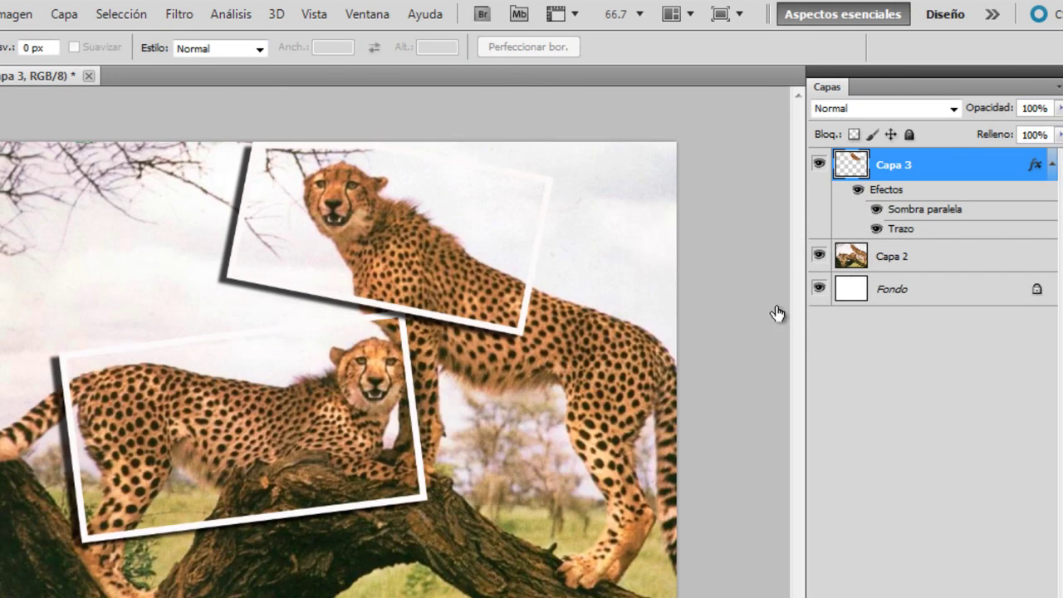